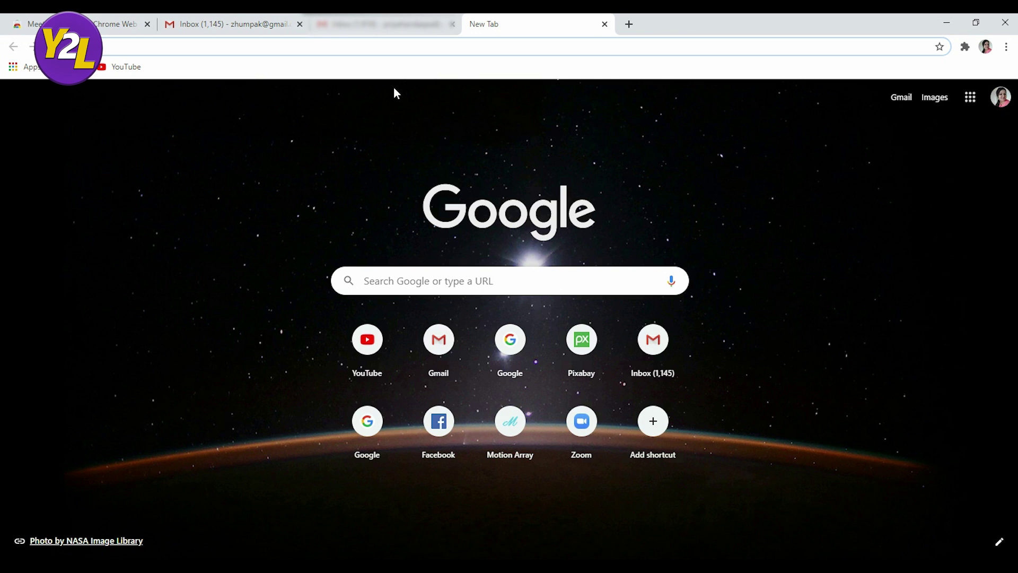
- Search the web for "meet attendance"
text(meet at)
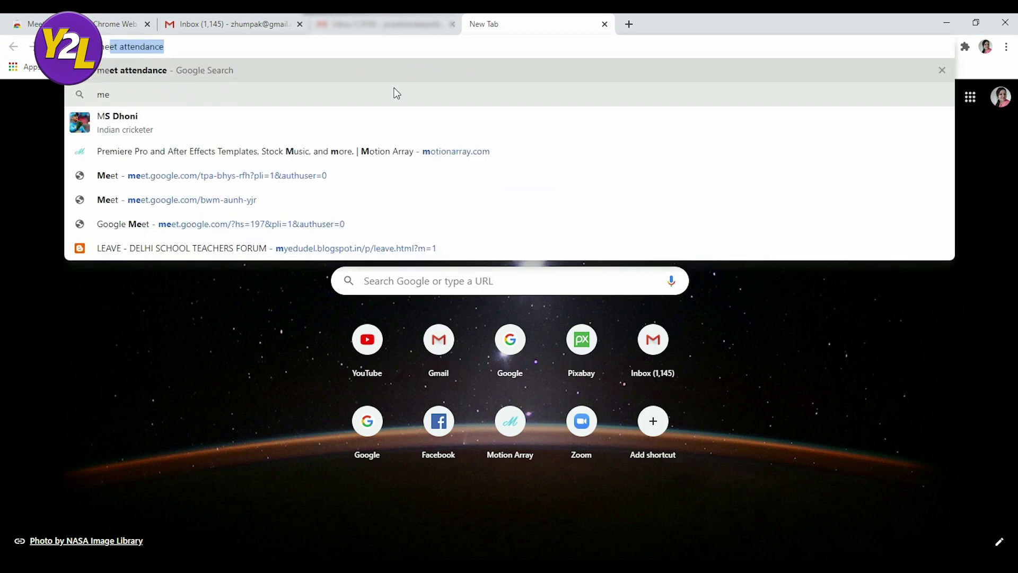
text(tendanc)
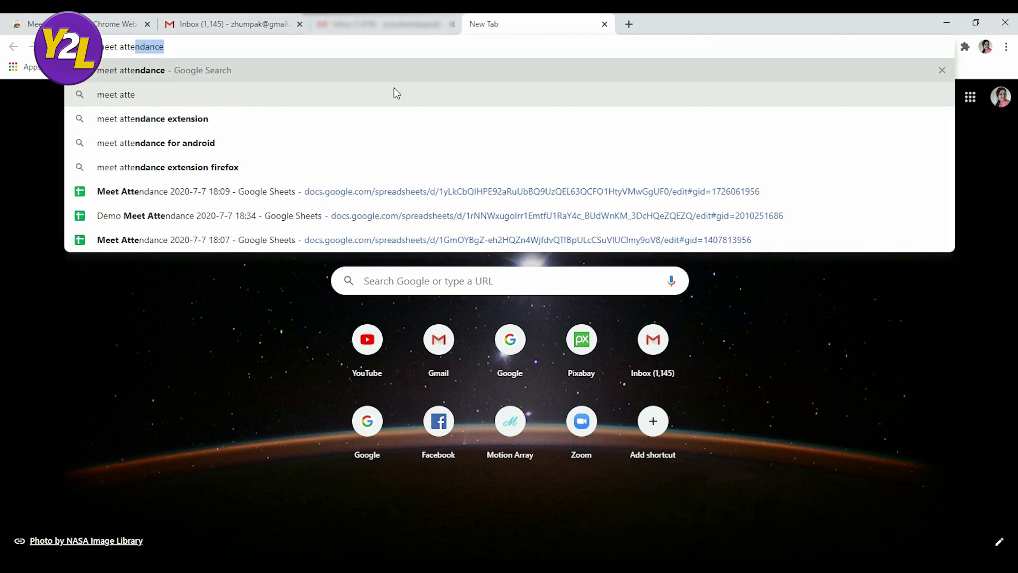
text(e)
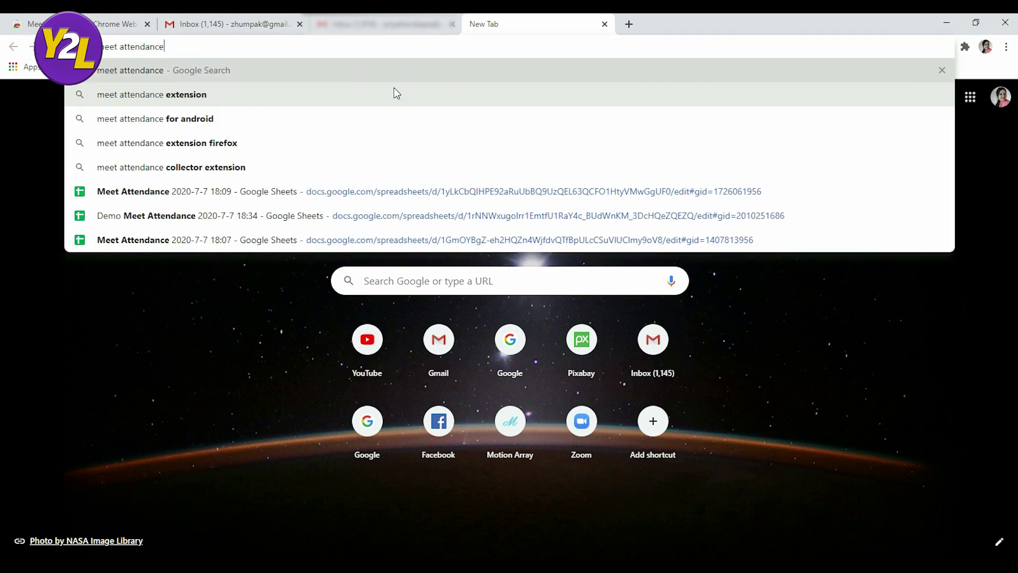
key(Return)
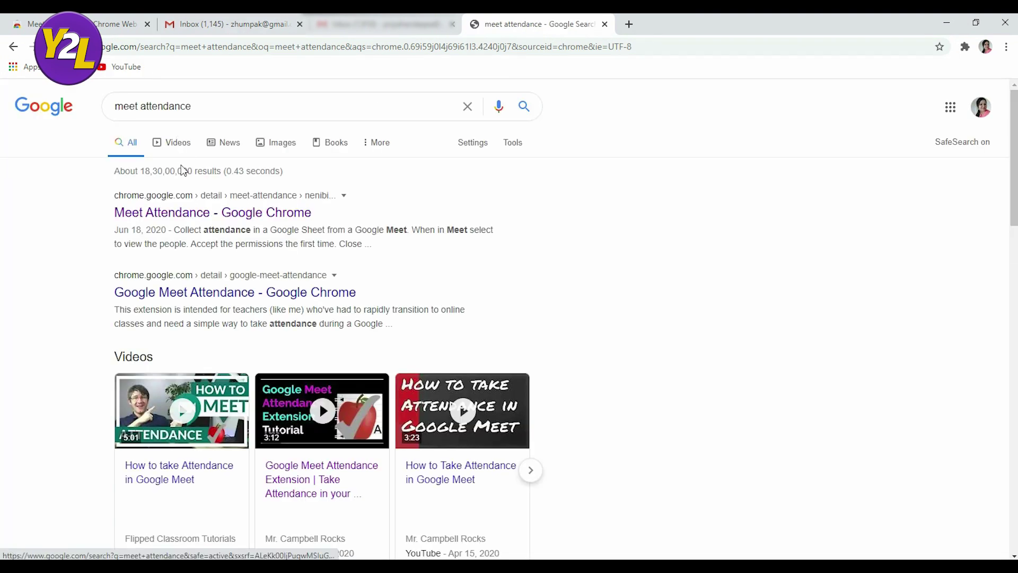
- Open the Meet Attendance page in the Chrome Web Store and add the extension to Chrome
click(176, 213)
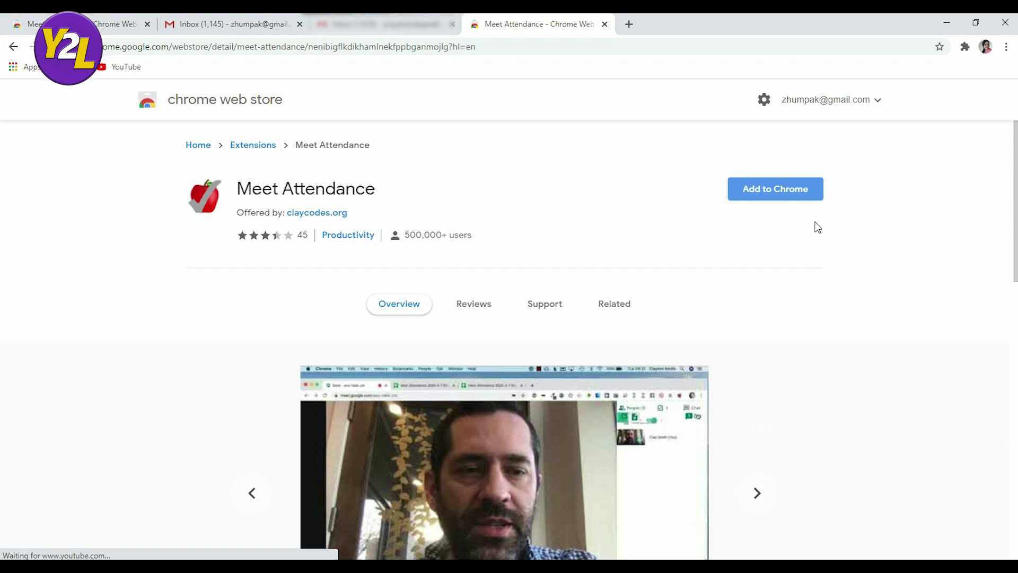
click(785, 192)
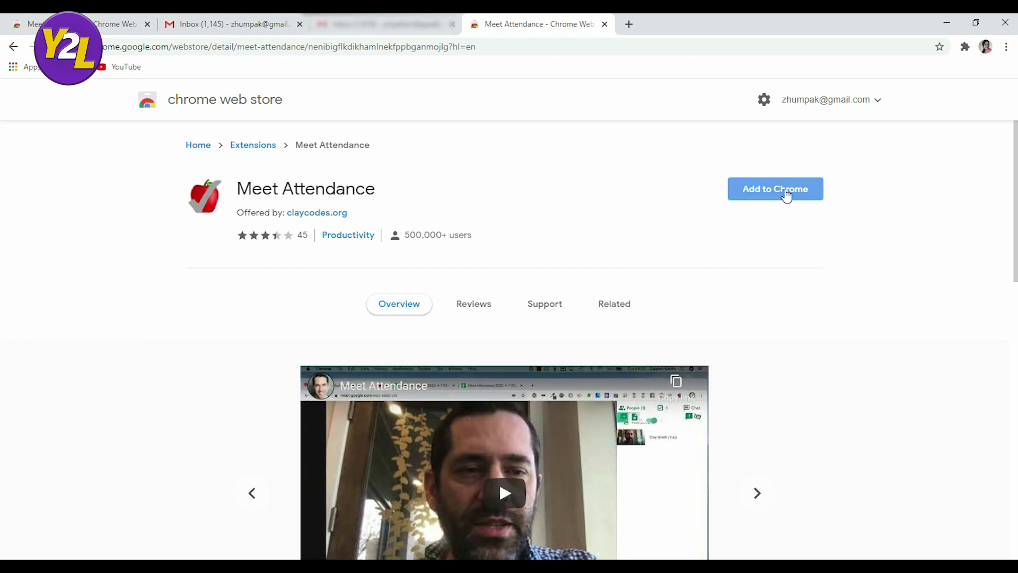
click(530, 153)
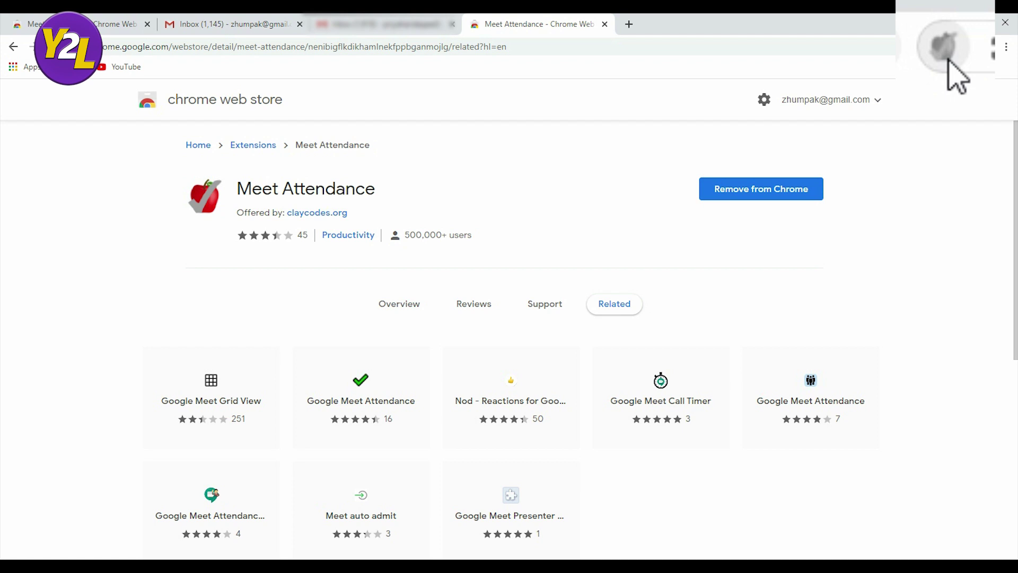
- Open Google Meet in a new browser tab and start a meeting
click(629, 25)
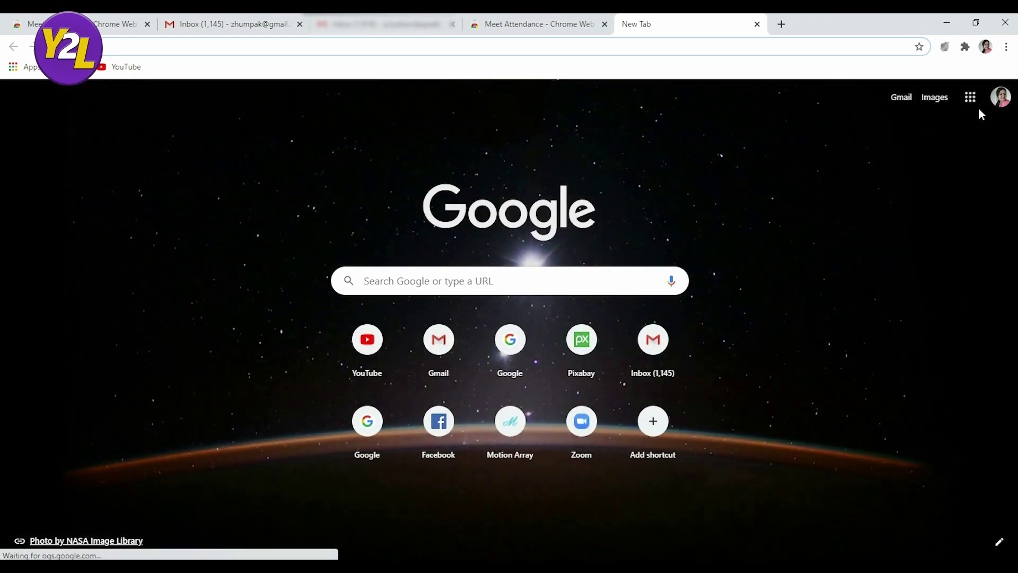
click(970, 98)
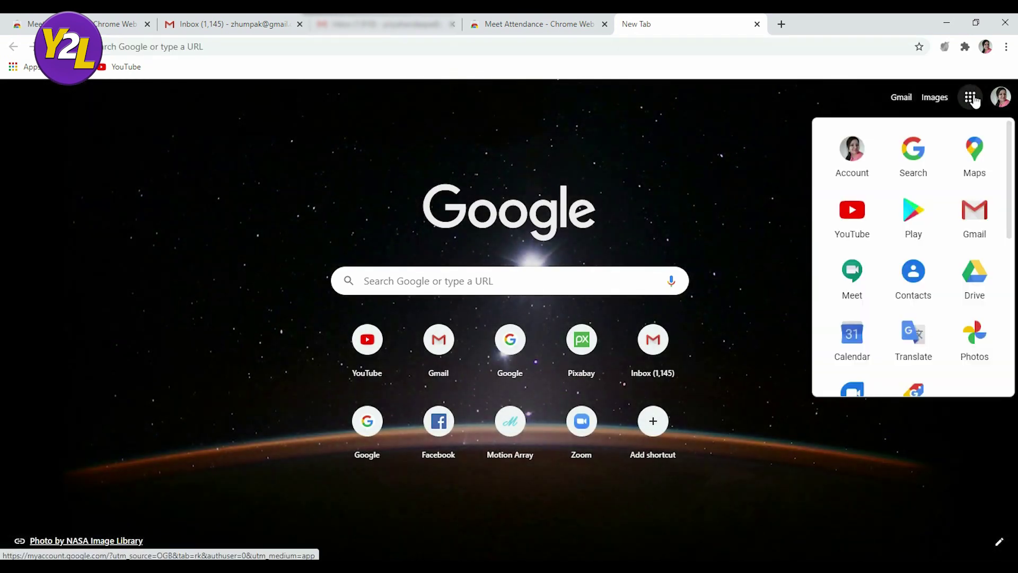
click(852, 277)
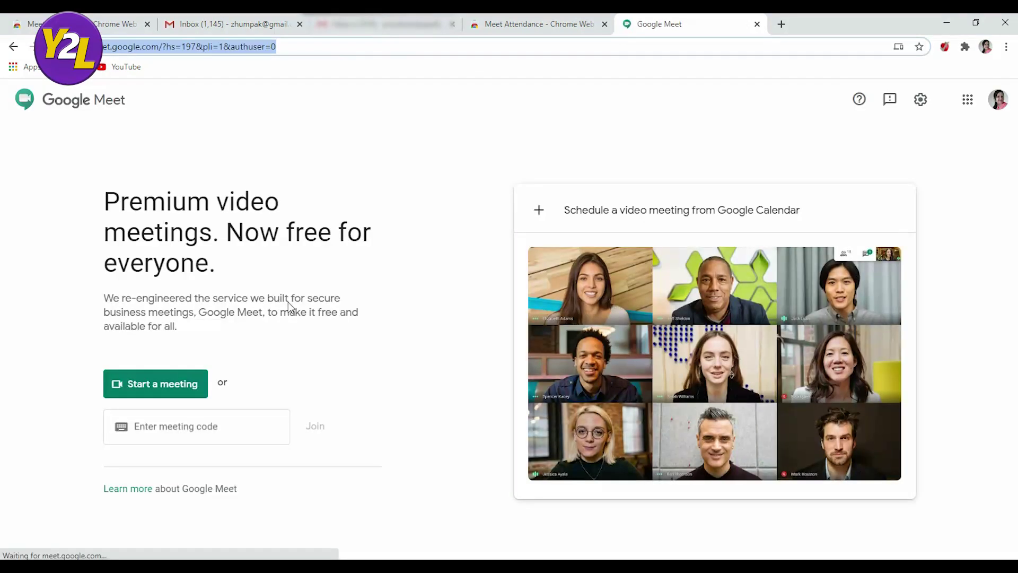
click(148, 385)
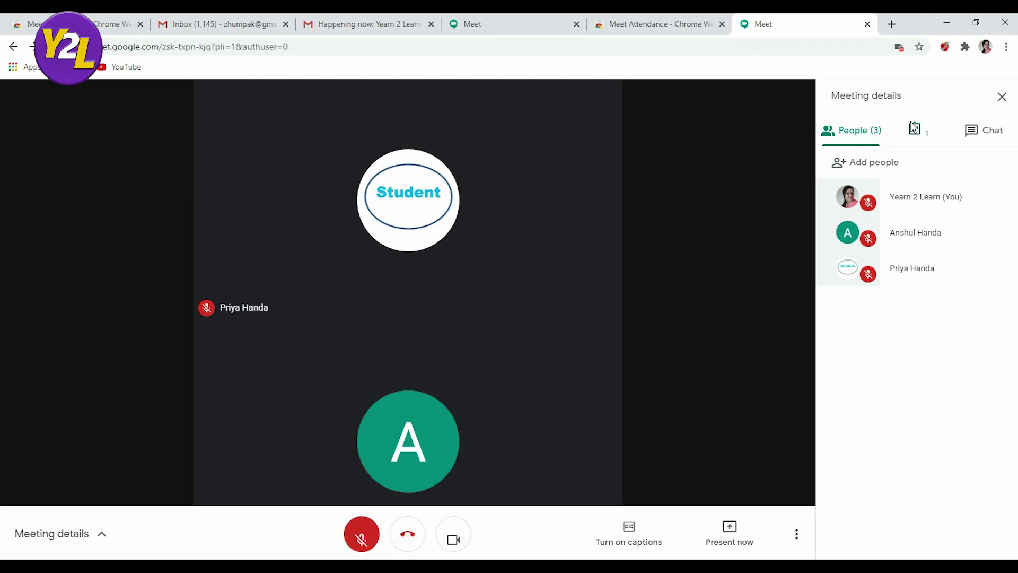
- Create the Meet Attendance spreadsheet from the meeting's people list, return to the meeting and record the participants in it
mouse_move(916, 135)
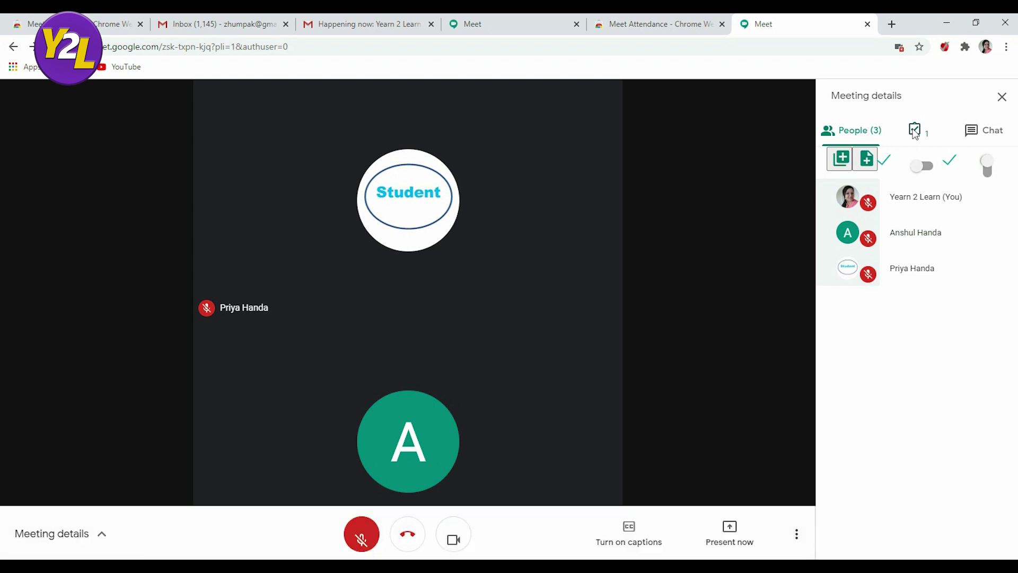
click(915, 133)
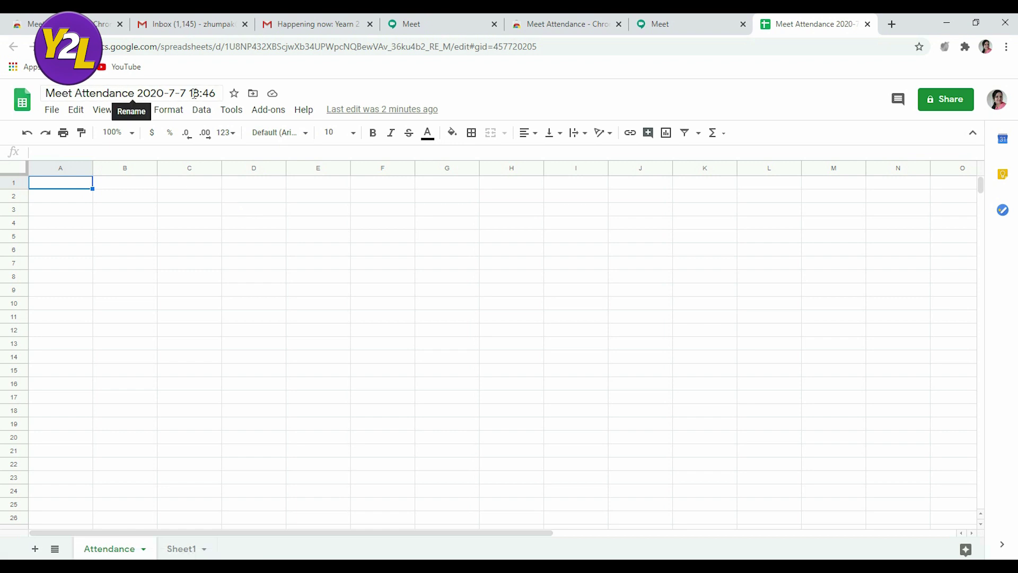
click(683, 23)
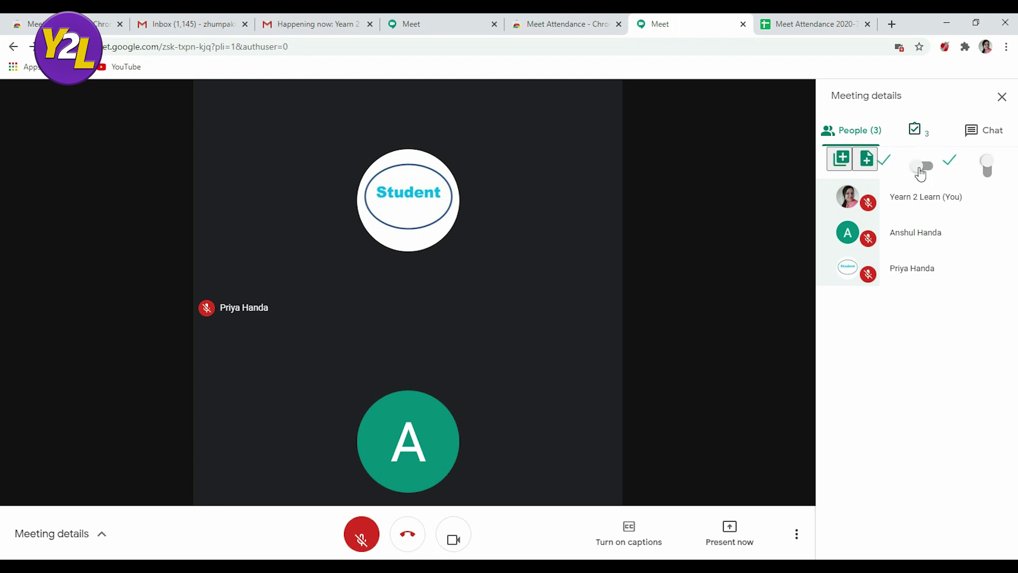
click(920, 133)
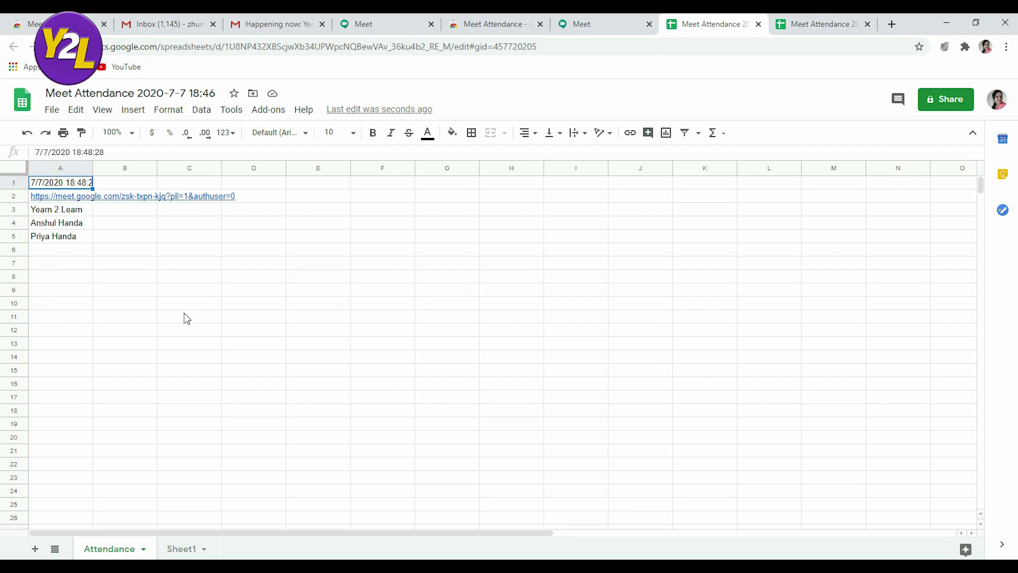
- Open the spreadsheet's title for editing and place the cursor before its first word
double_click(92, 93)
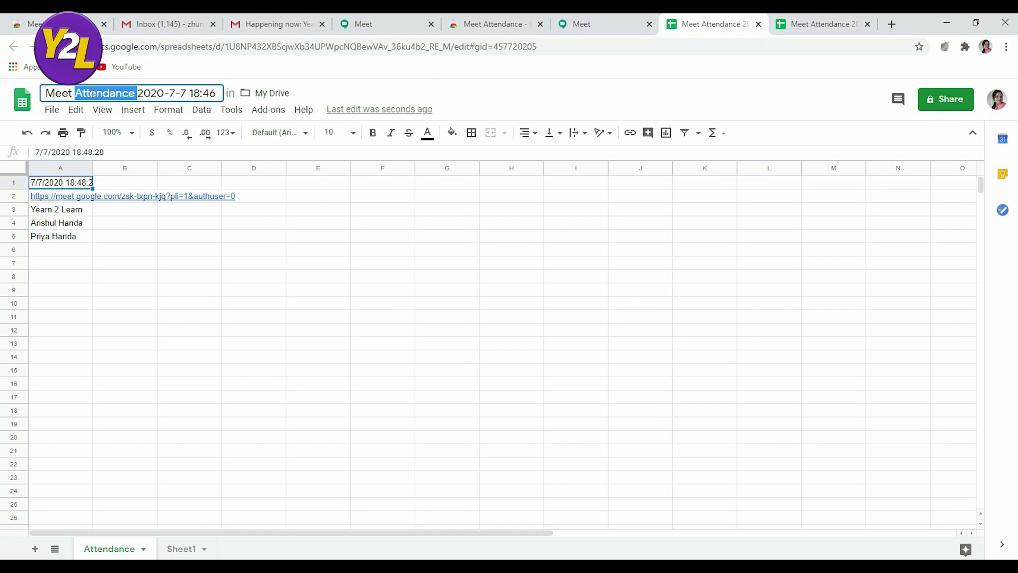
key(Left)
key(Home)
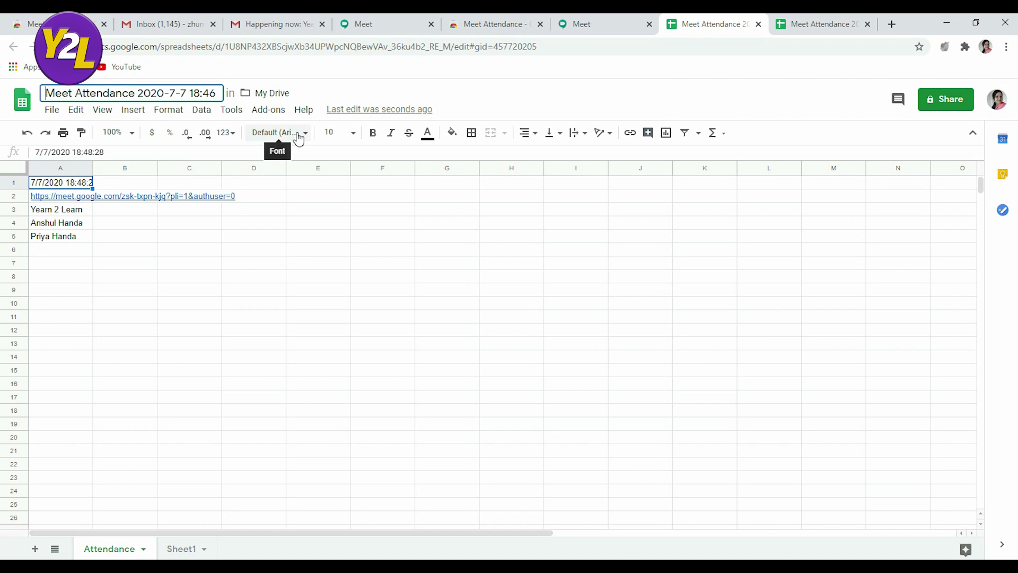
text(Class )
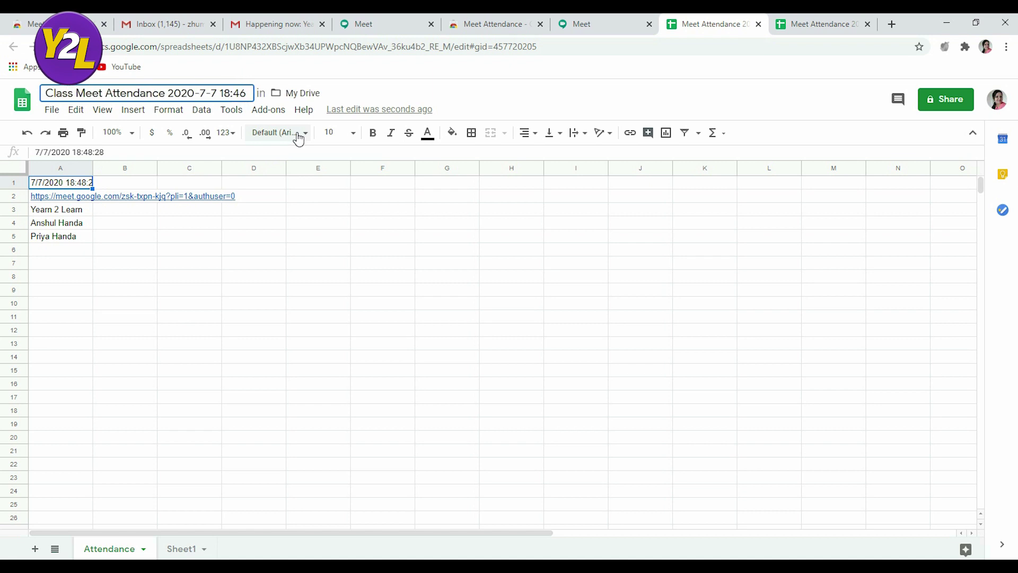
text(9)
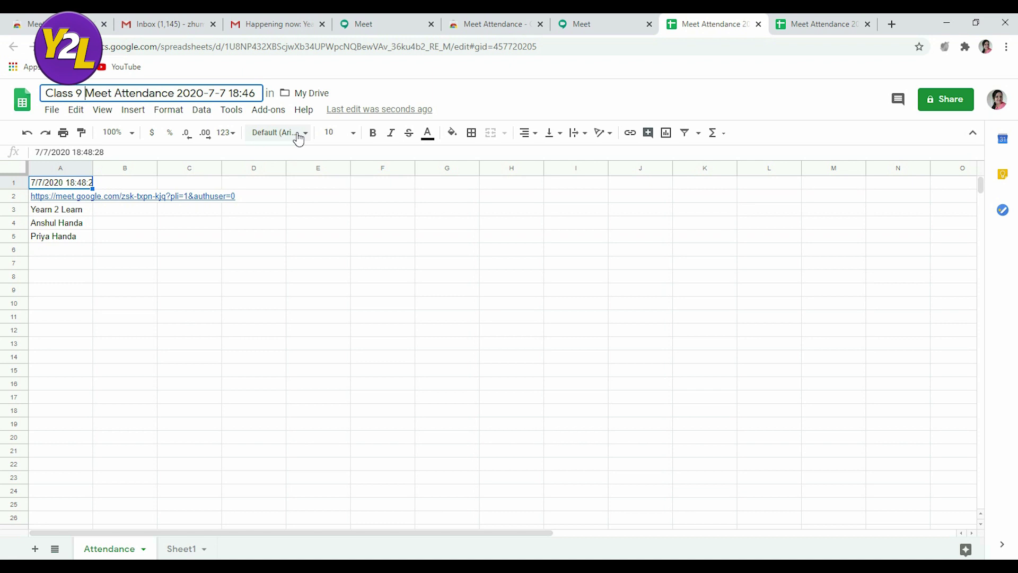
key(BackSpace)
key(BackSpace)
key(BackSpace)
key(BackSpace)
key(BackSpace)
key(BackSpace)
key(BackSpace)
key(BackSpace)
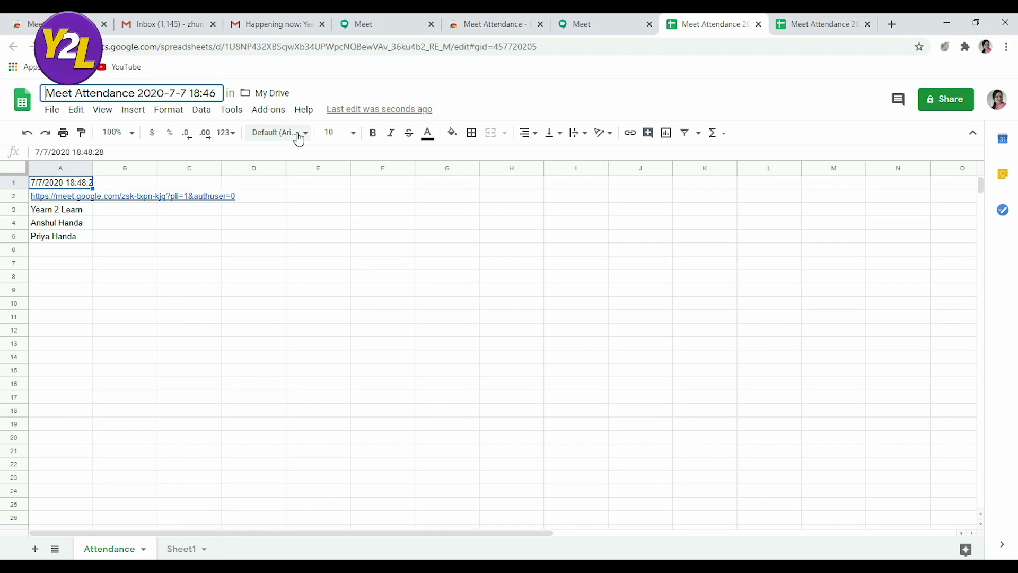
- Add "Demo Y2L" to the start of the title, naming the spreadsheet "Demo Y2L Meet Attendance 2020-7-7 18:46"
text(Demo )
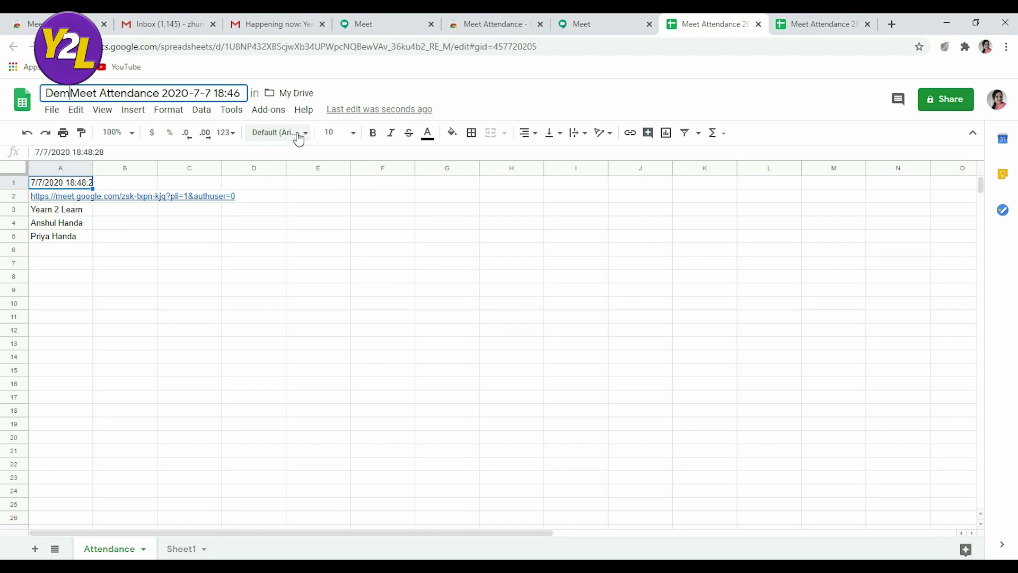
text(y2)
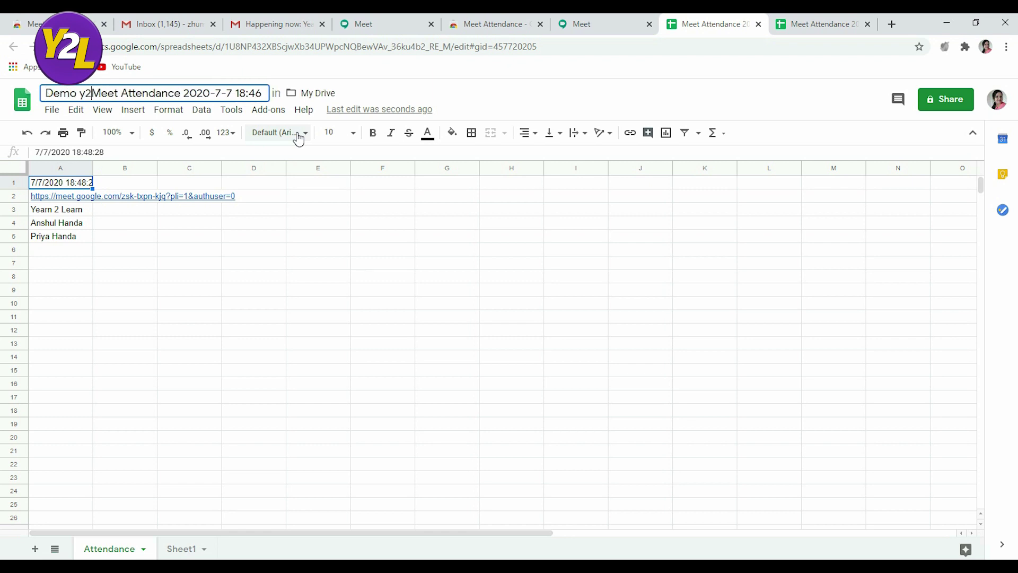
text(L)
key(Left)
key(Left)
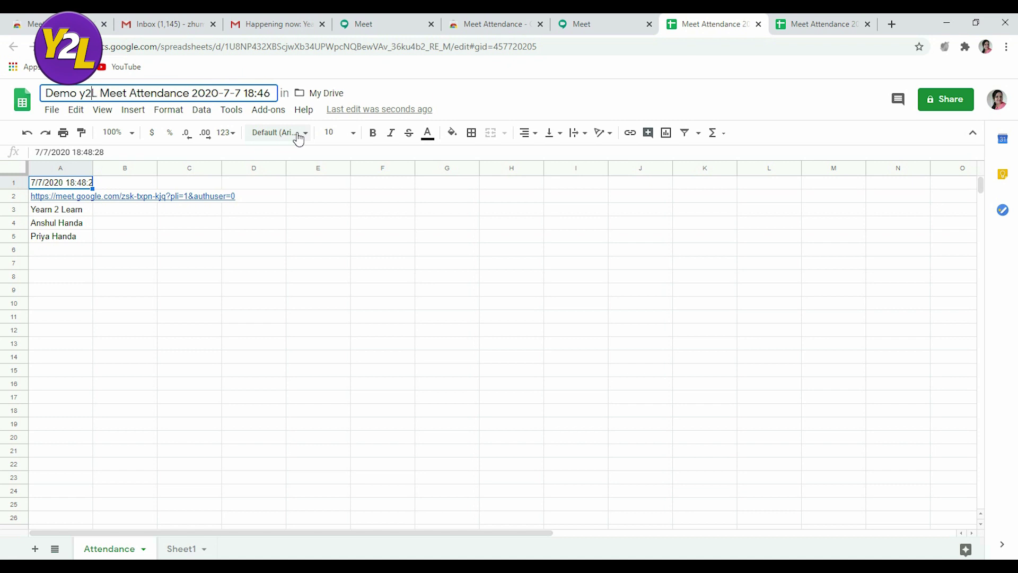
key(BackSpace)
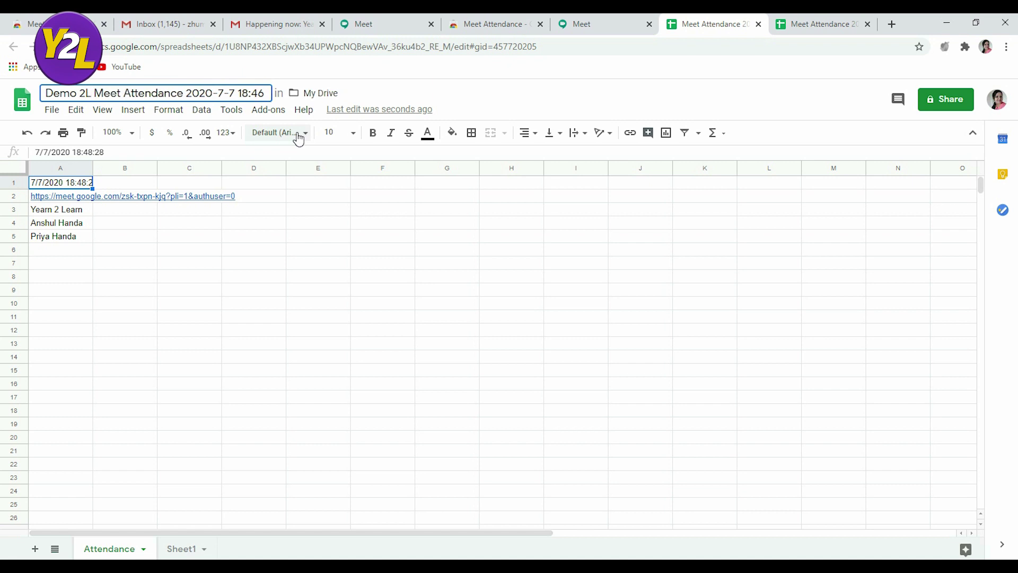
text(Y)
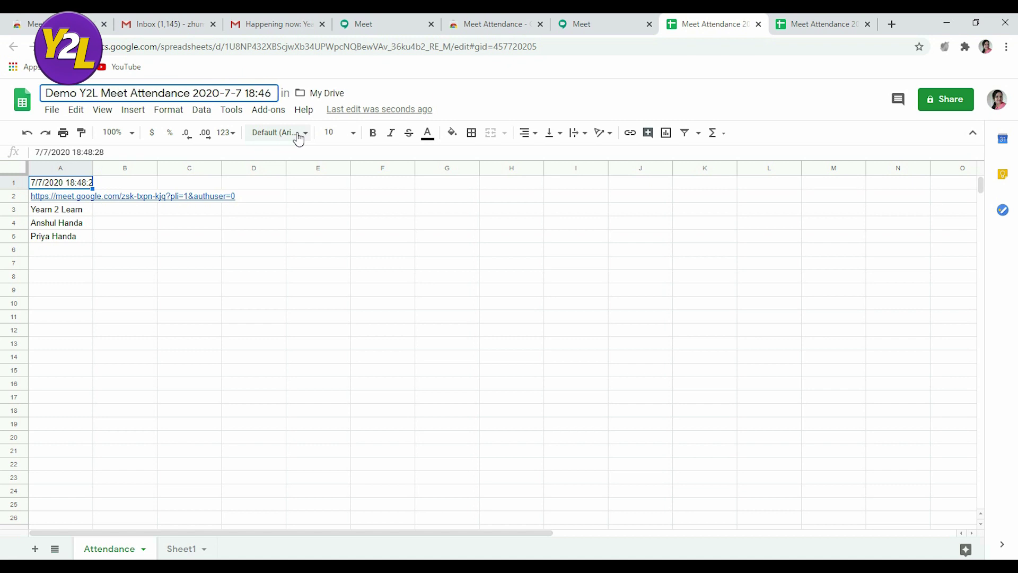
click(343, 294)
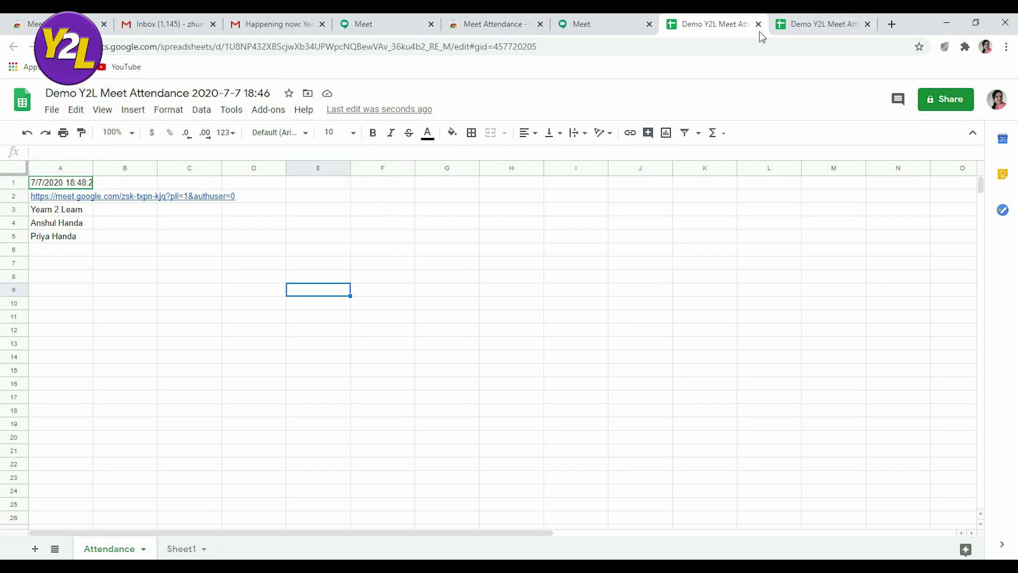
- Return to the meeting and close it together with both attendance spreadsheet tabs
click(584, 27)
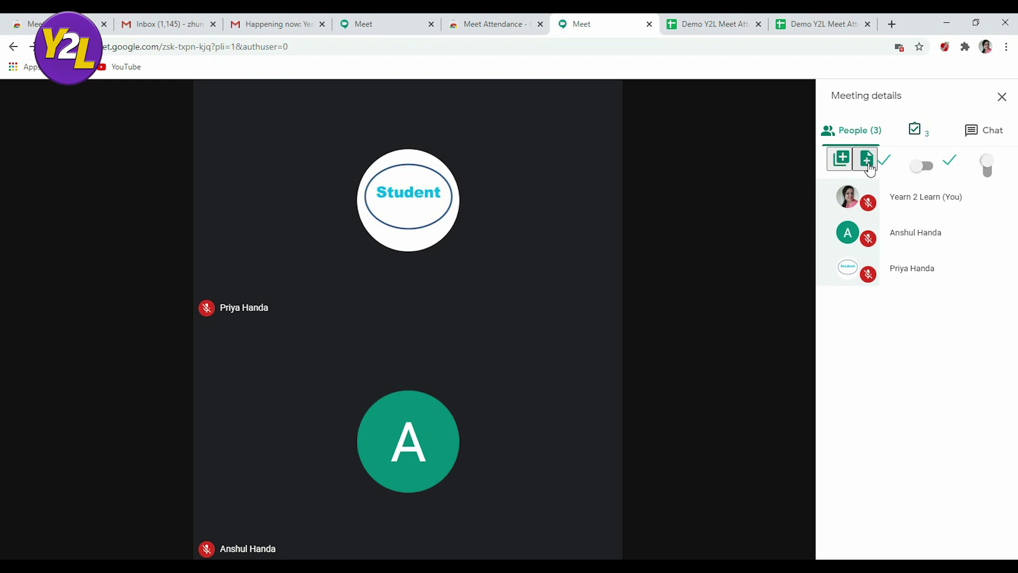
click(650, 24)
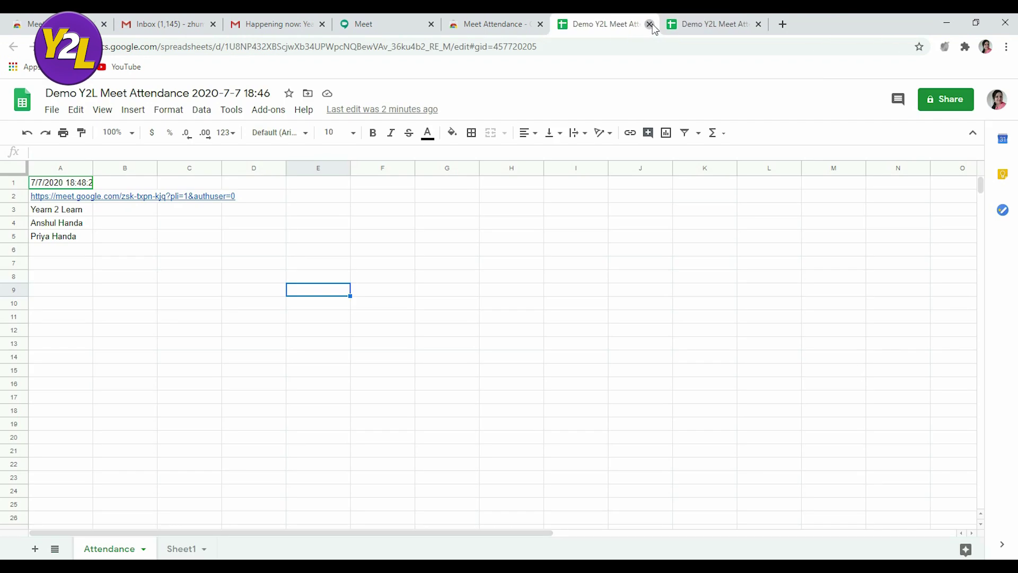
click(650, 25)
click(650, 24)
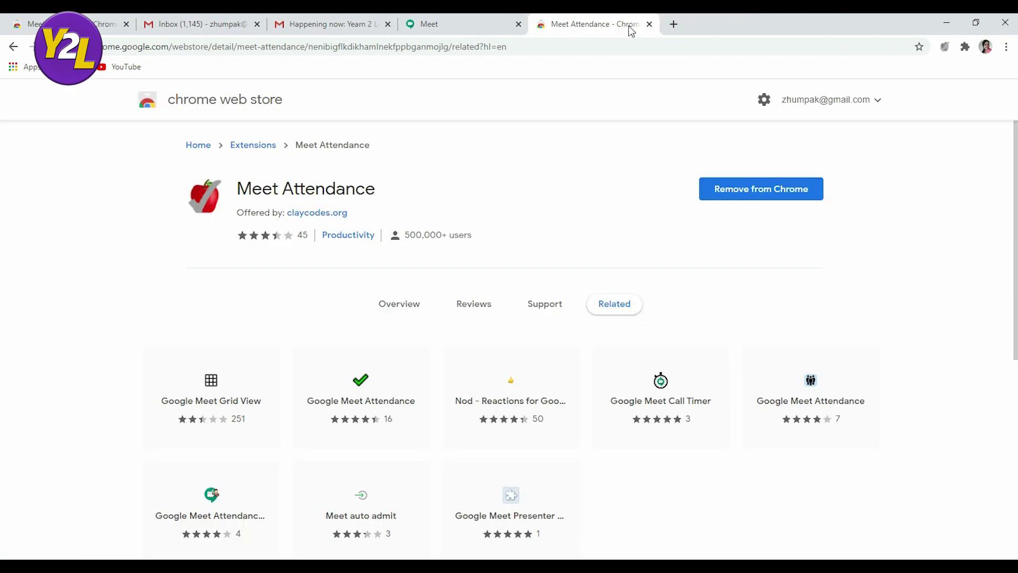
- Go to google.com and open Google Sheets from the list of Google apps
click(359, 45)
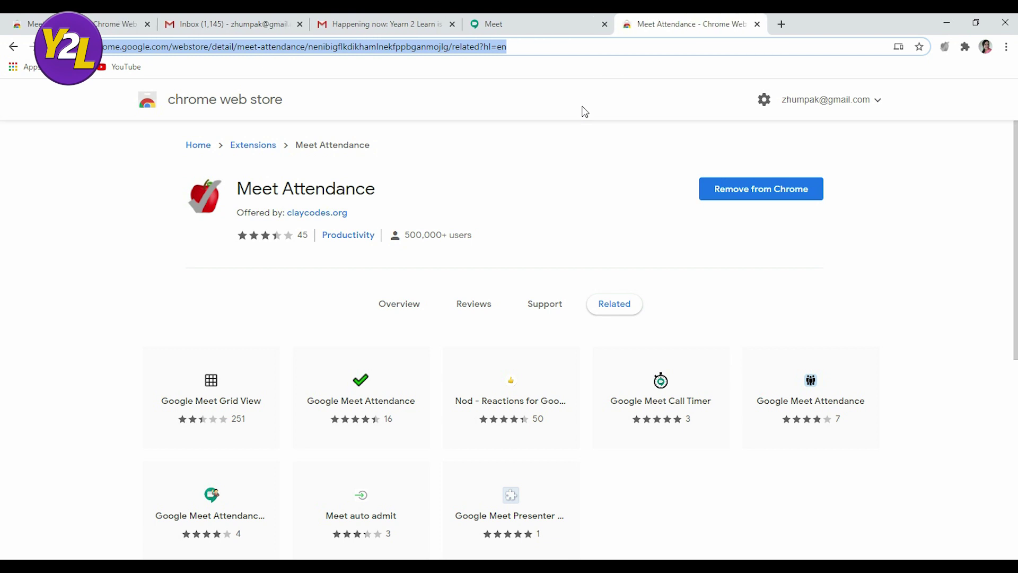
text(google)
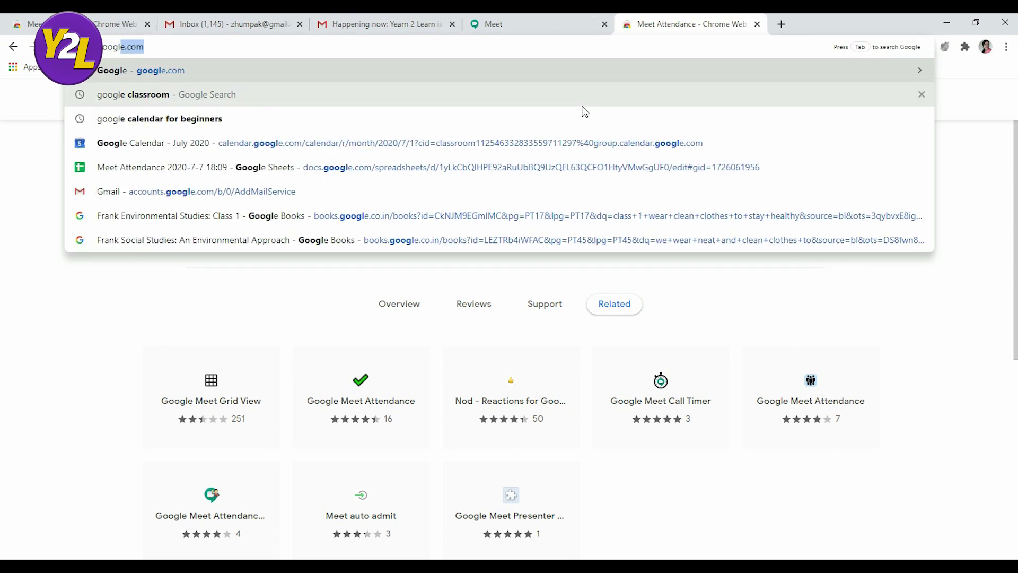
text(.com)
key(Return)
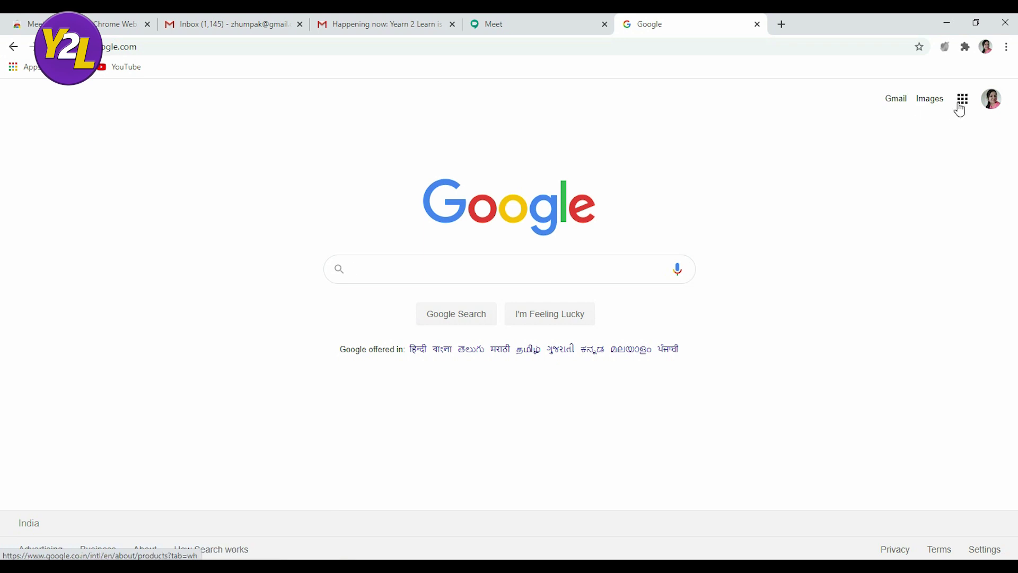
click(961, 101)
scroll(891, 228, down, 4)
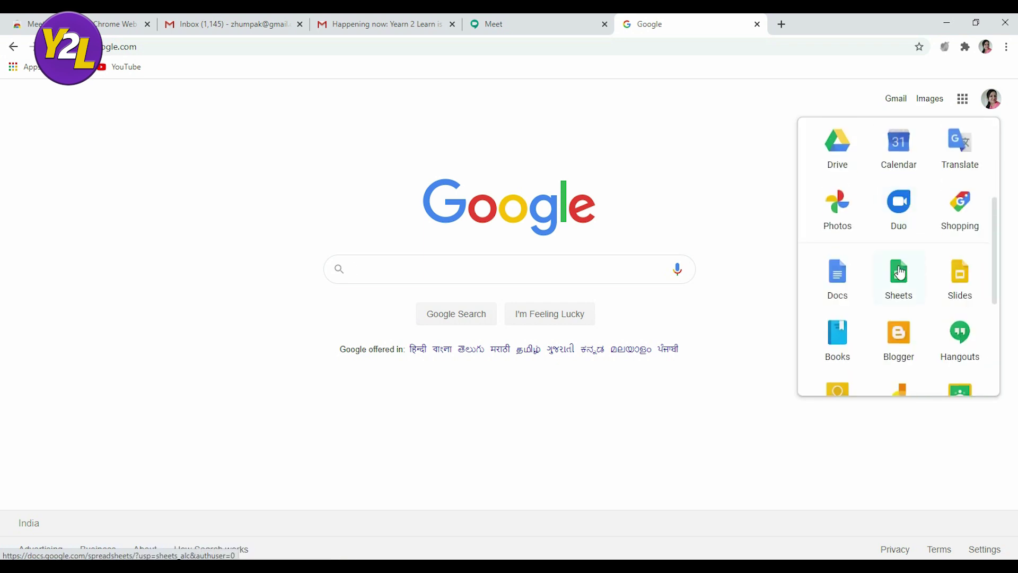
click(900, 279)
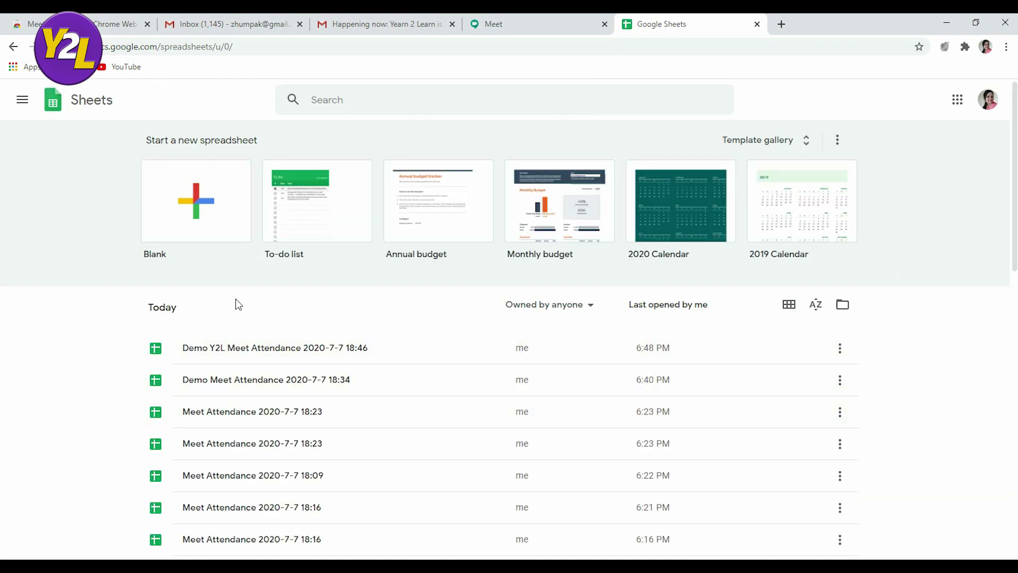
- Look through the recent spreadsheets and open "Demo Y2L Meet Attendance 2020-7-7 18:46"
scroll(263, 352, down, 5)
scroll(265, 353, up, 4)
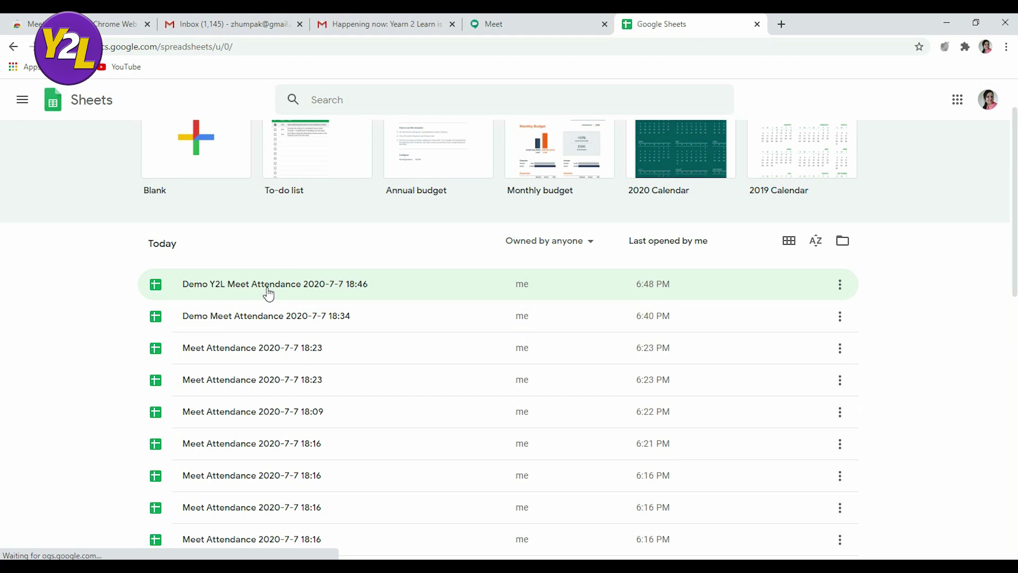
scroll(270, 416, up, 2)
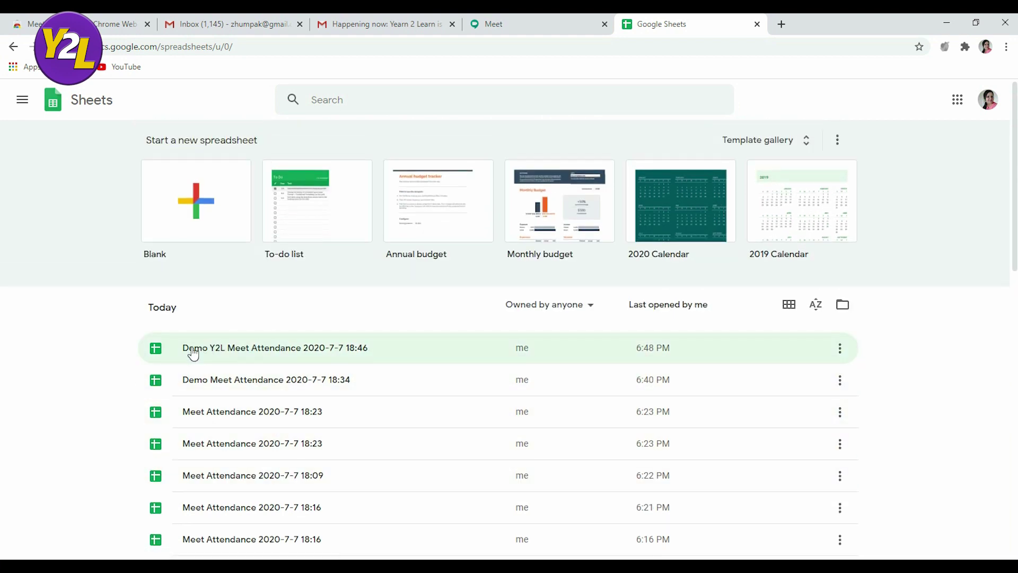
click(259, 351)
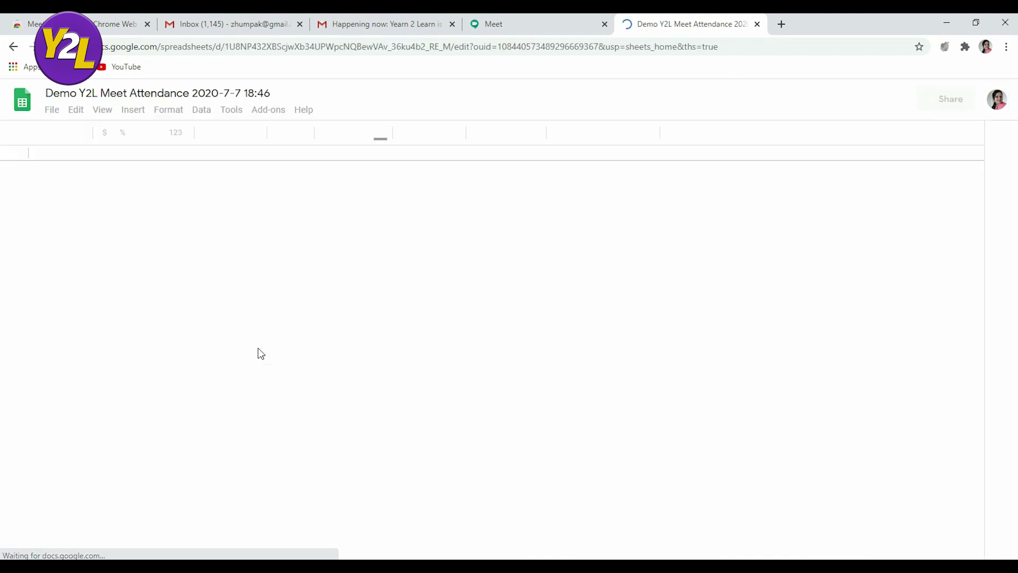